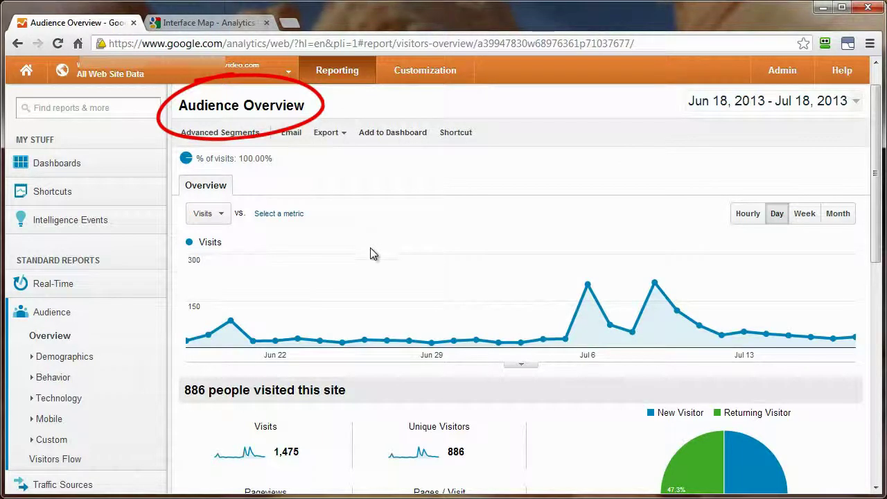
# - Expand the Real-Time group under Standard Reports and look through the reports listed in the Real-Time, Audience and Traffic Sources groups
pyautogui.click(79, 288)
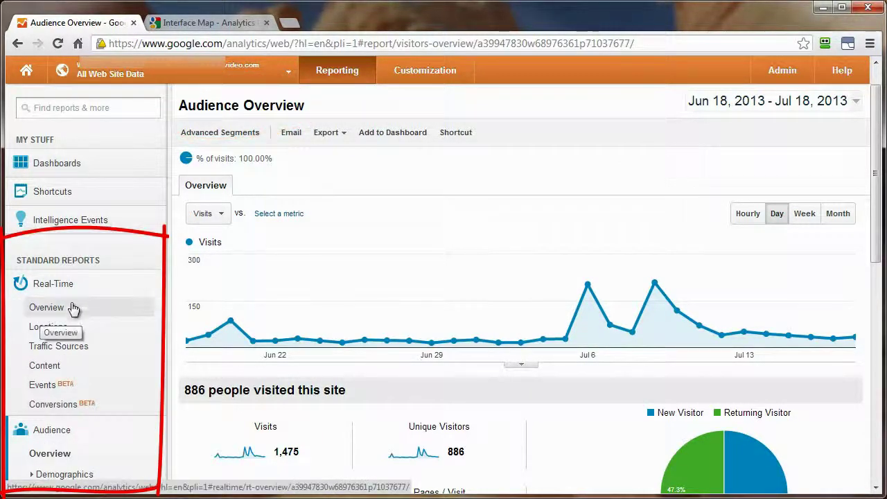
pyautogui.scroll(-3, 73, 308)
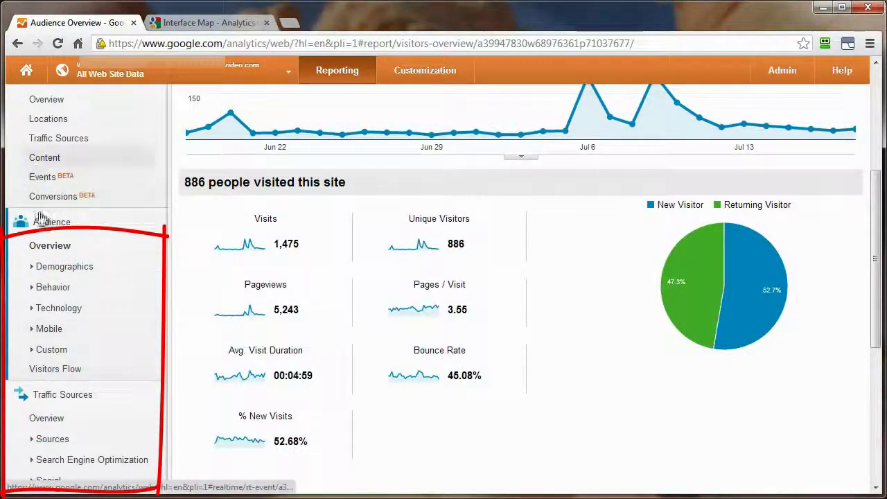
pyautogui.scroll(1, 69, 208)
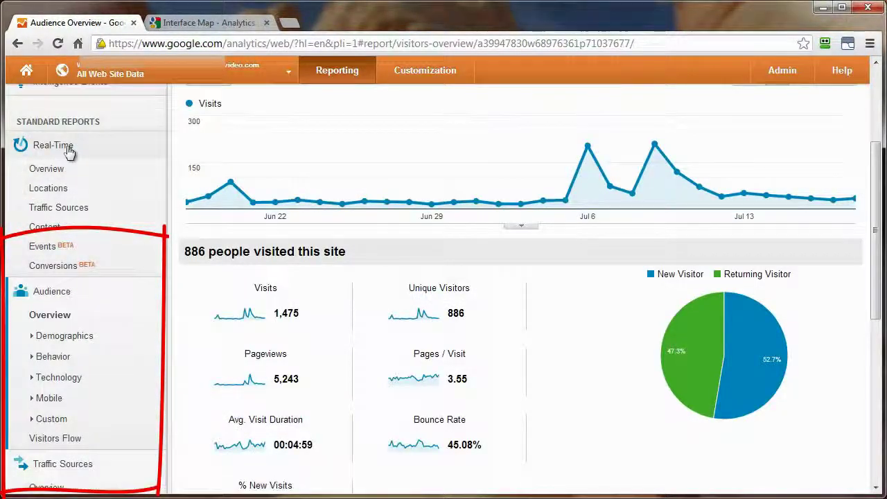
pyautogui.scroll(-3, 105, 360)
pyautogui.scroll(2, 94, 351)
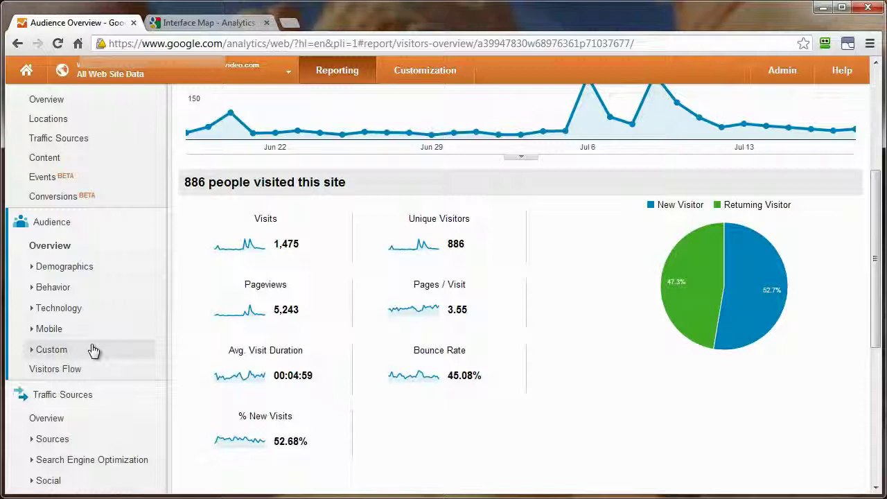
pyautogui.scroll(1, 422, 340)
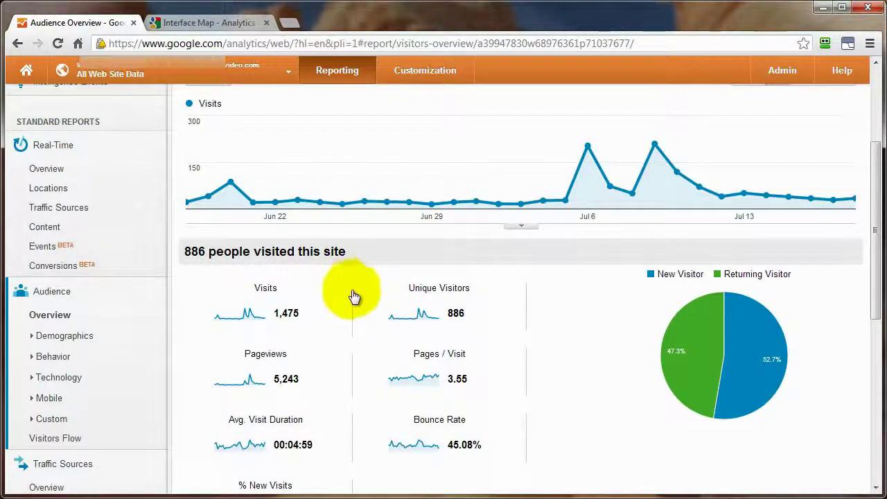
# - Read the description of the Unique Visitors metric and plot Unique Visitors in the Audience Overview graph
pyautogui.moveTo(343, 307)
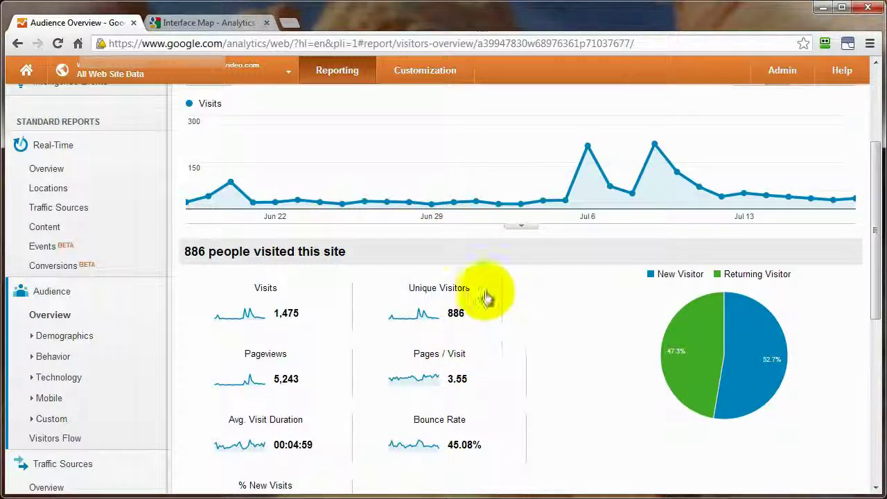
pyautogui.moveTo(510, 297)
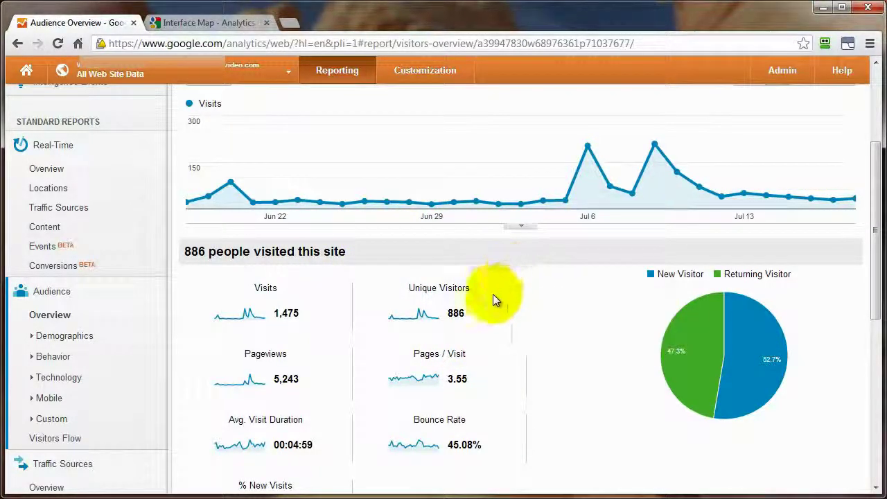
pyautogui.moveTo(460, 294)
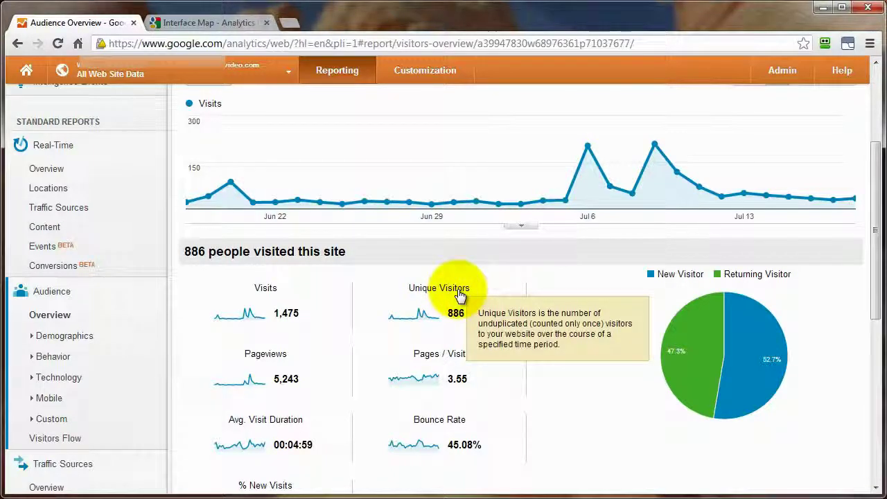
pyautogui.moveTo(429, 355)
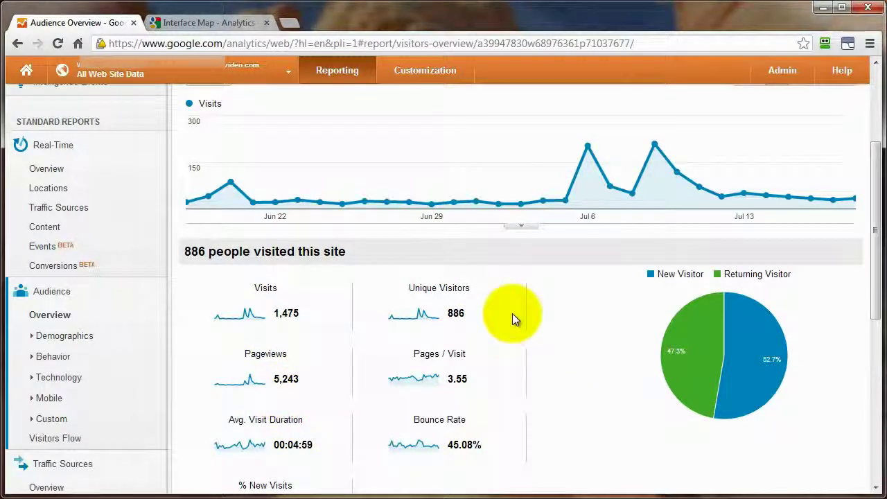
pyautogui.click(419, 322)
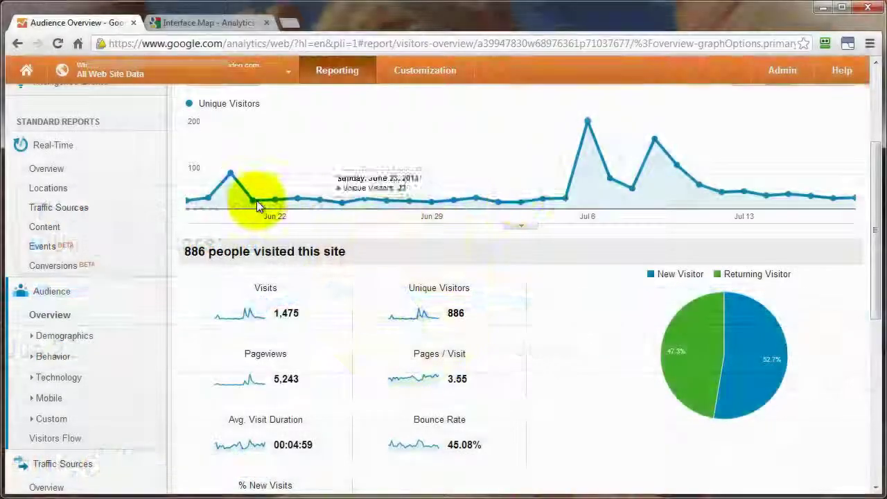
# - Try comparing the report's date range with the previous period and cancel the date changes
pyautogui.moveTo(874, 251); pyautogui.dragTo(874, 129)
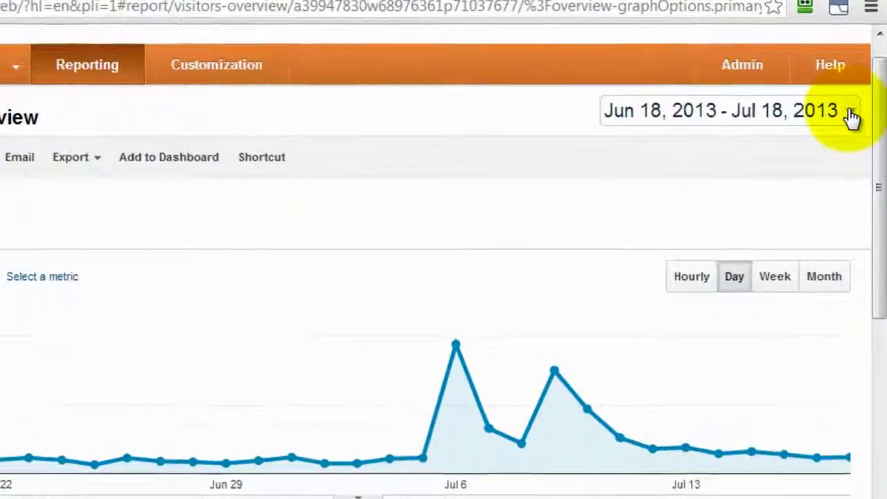
pyautogui.click(855, 117)
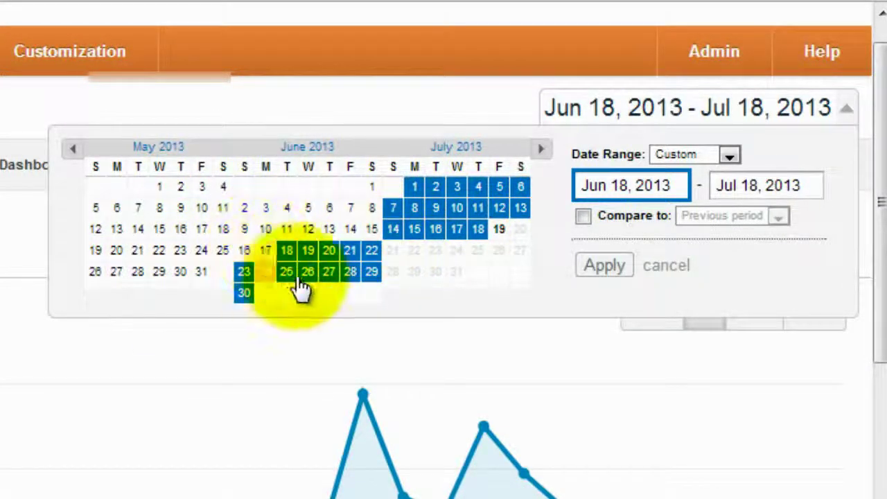
pyautogui.click(581, 215)
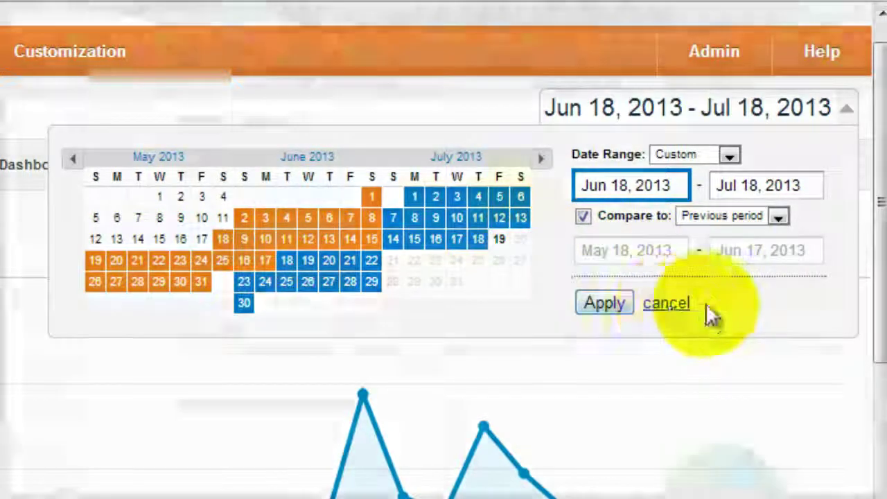
pyautogui.click(666, 303)
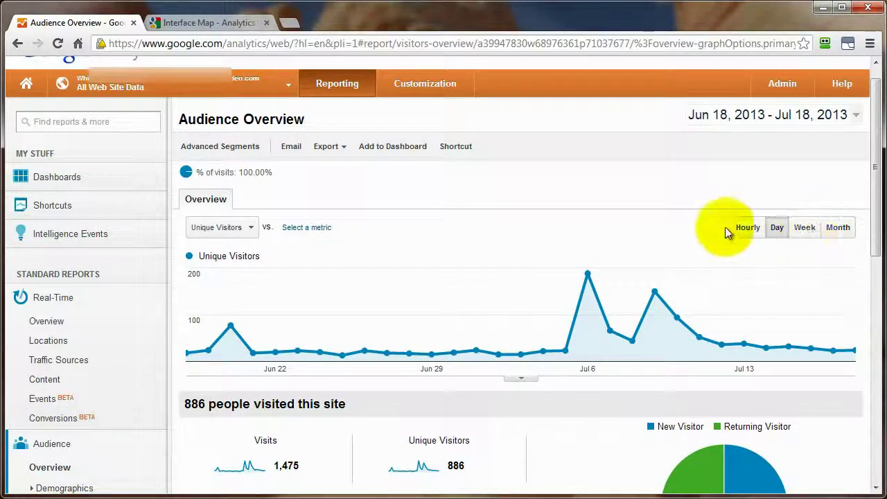
# - Expand the Demographics, Behavior and Technology groups under Audience and open the Browser & OS report
pyautogui.scroll(-2, 498, 356)
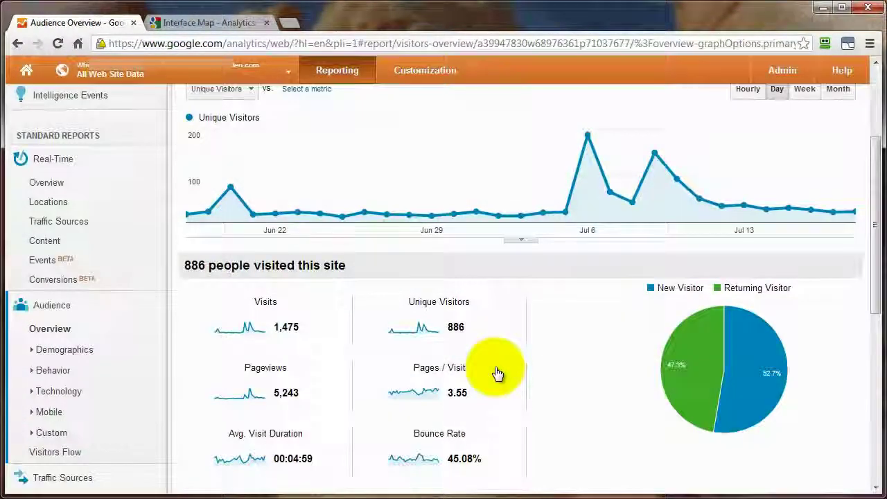
pyautogui.scroll(-1, 497, 374)
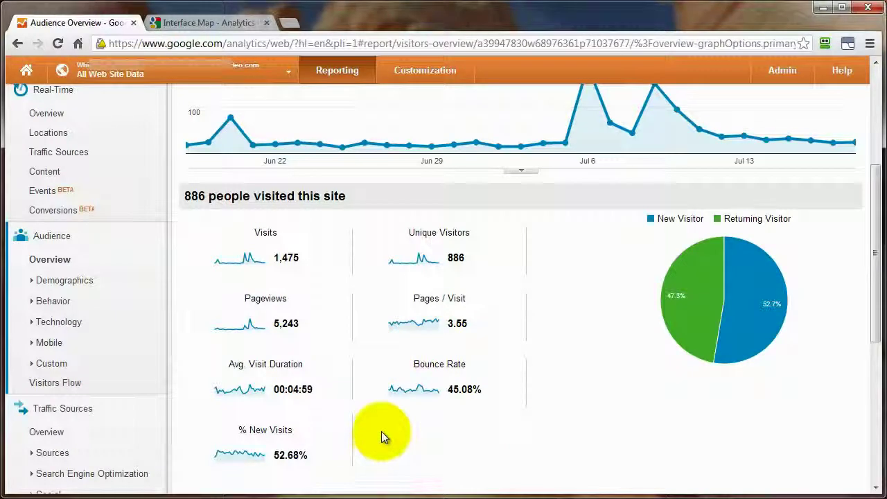
pyautogui.scroll(-3, 381, 431)
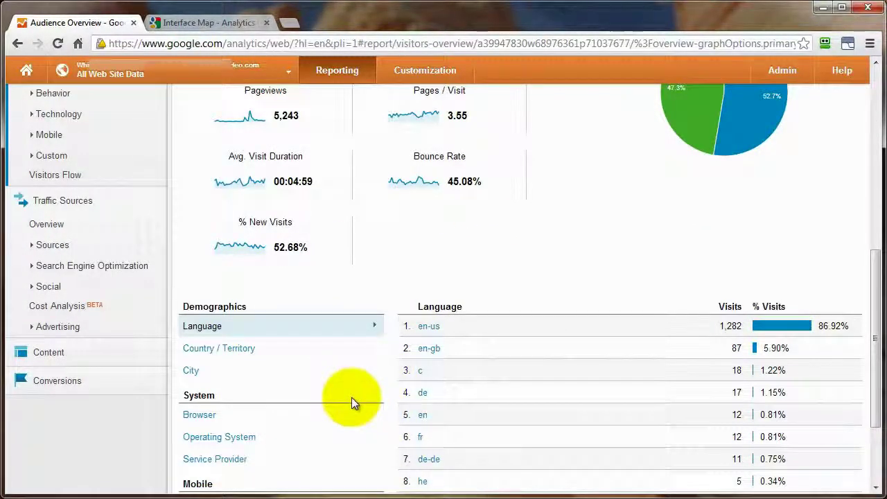
pyautogui.scroll(1, 351, 401)
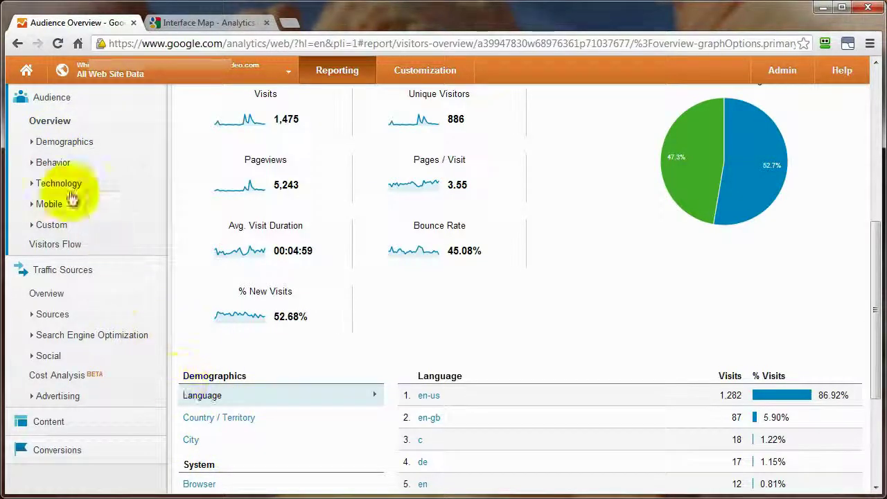
pyautogui.click(55, 147)
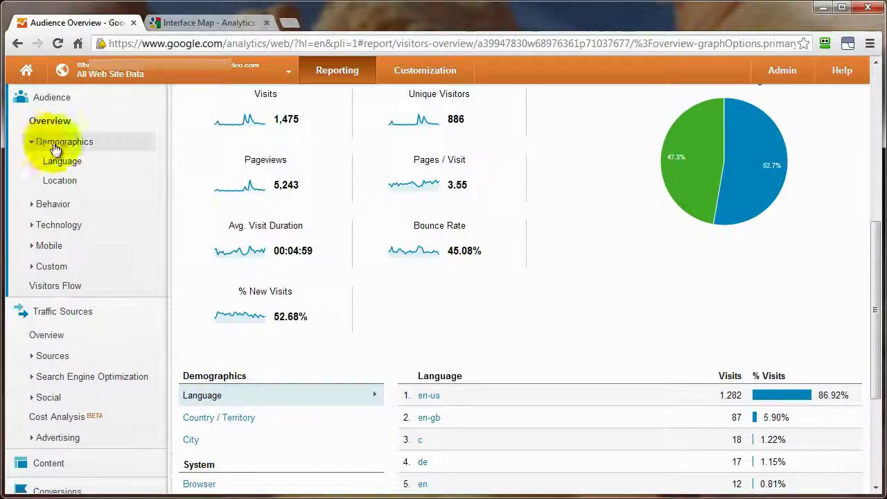
pyautogui.click(34, 208)
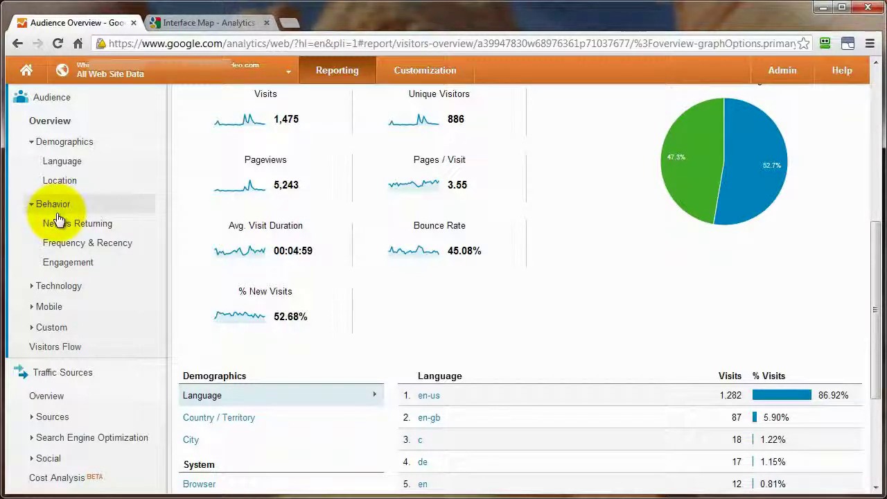
pyautogui.click(46, 285)
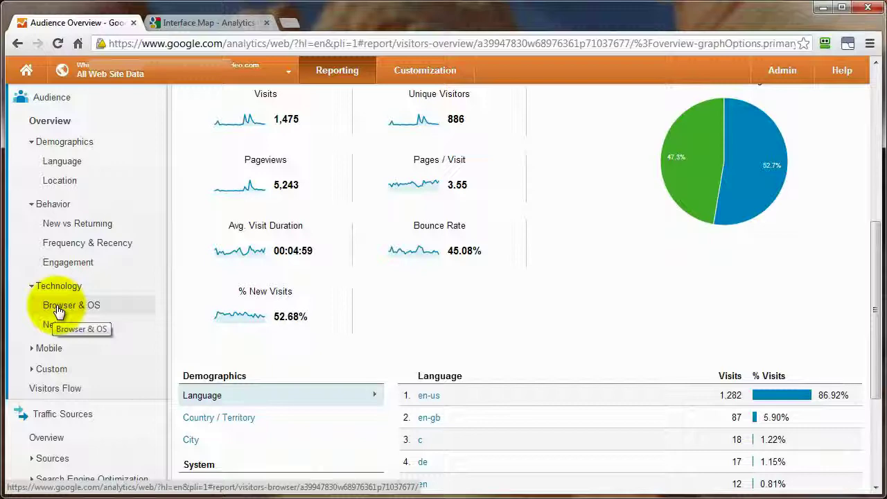
pyautogui.click(59, 312)
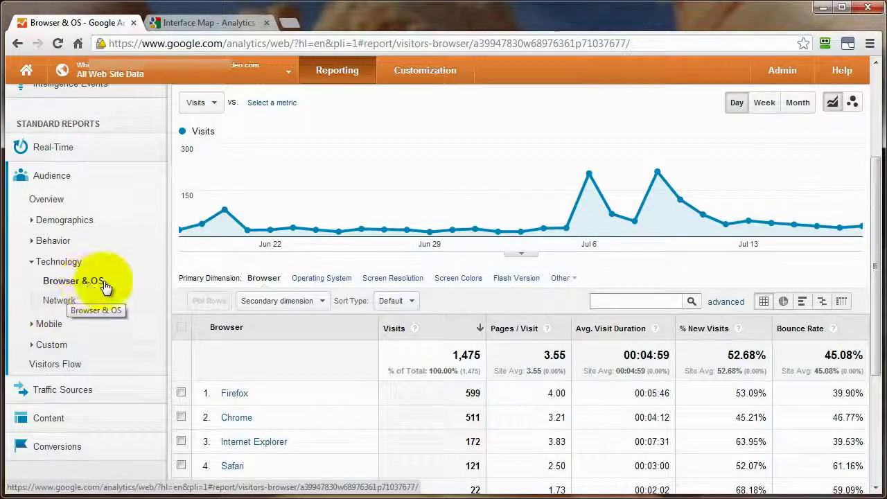
# - Review the browser table in the Browser & OS report and expand the Traffic Sources report group
pyautogui.scroll(-3, 208, 304)
pyautogui.click(253, 234)
pyautogui.scroll(-2, 250, 385)
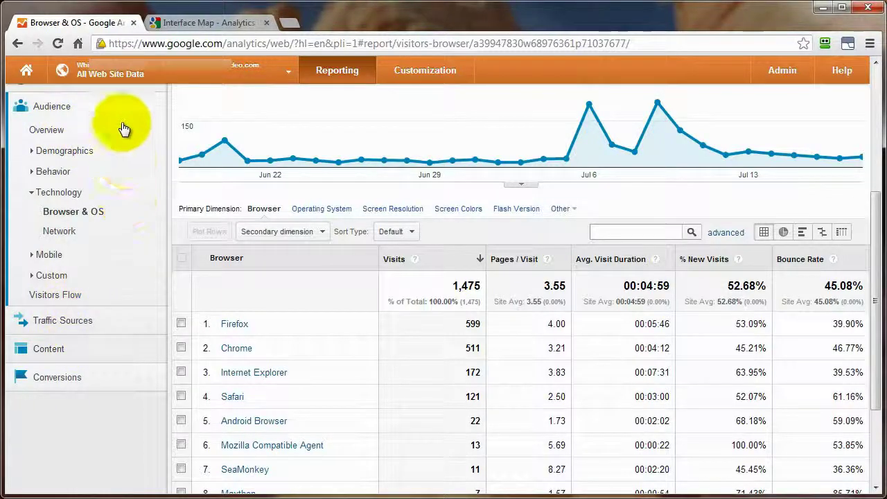
pyautogui.click(69, 318)
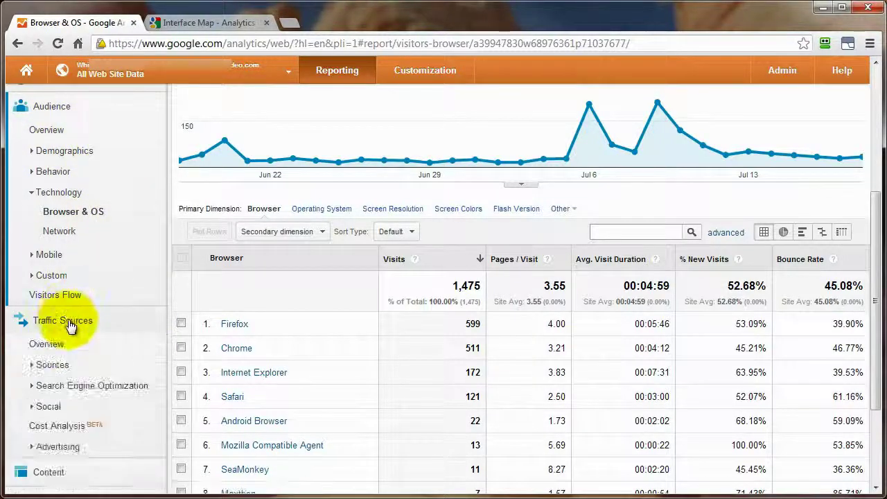
pyautogui.scroll(1, 70, 323)
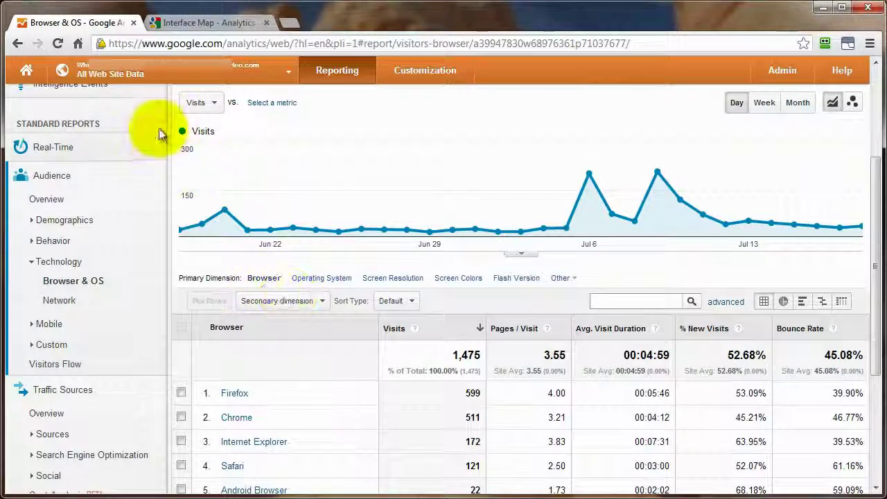
# - Open the Interface Map article from the Help Center and enlarge its annotated screenshot to review the numbered controls
pyautogui.click(842, 72)
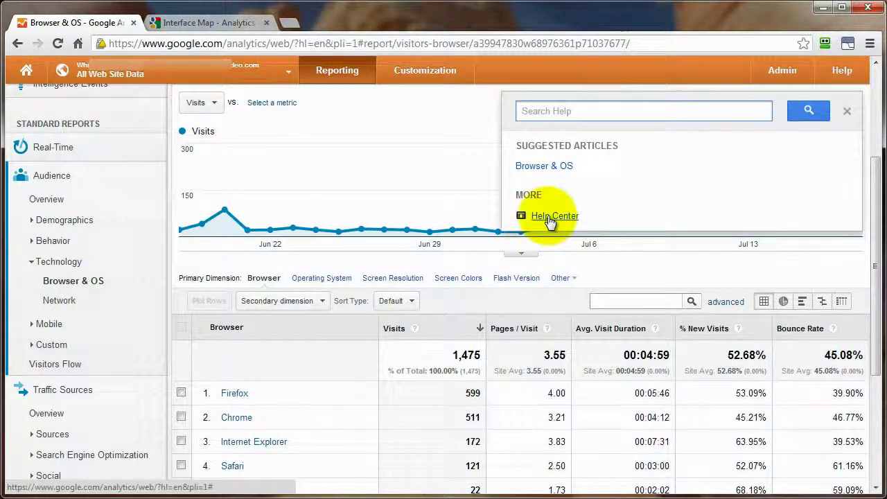
pyautogui.click(550, 219)
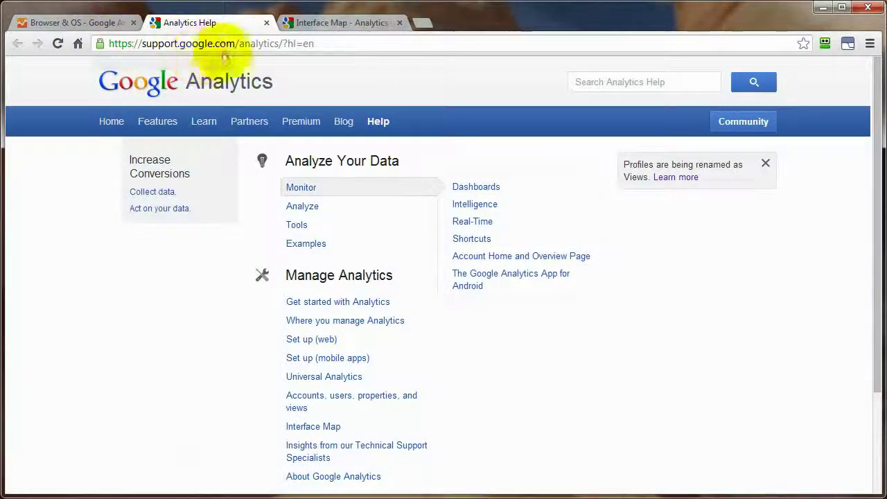
pyautogui.click(308, 428)
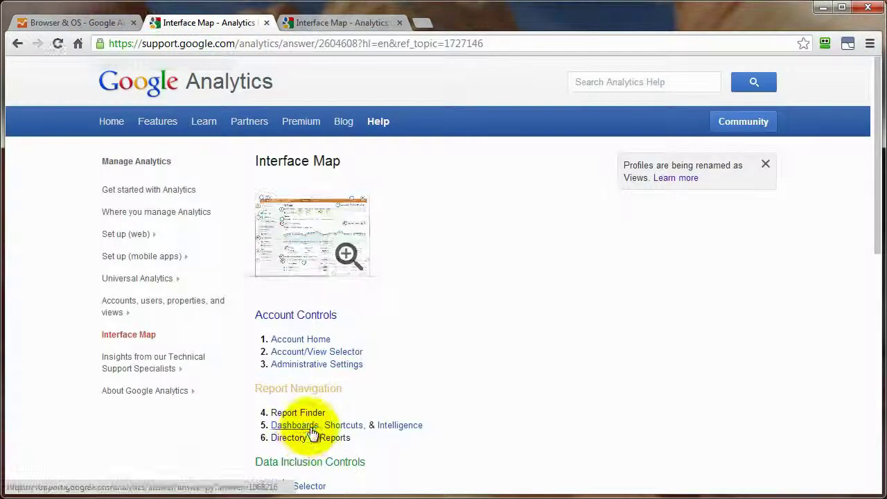
pyautogui.click(291, 228)
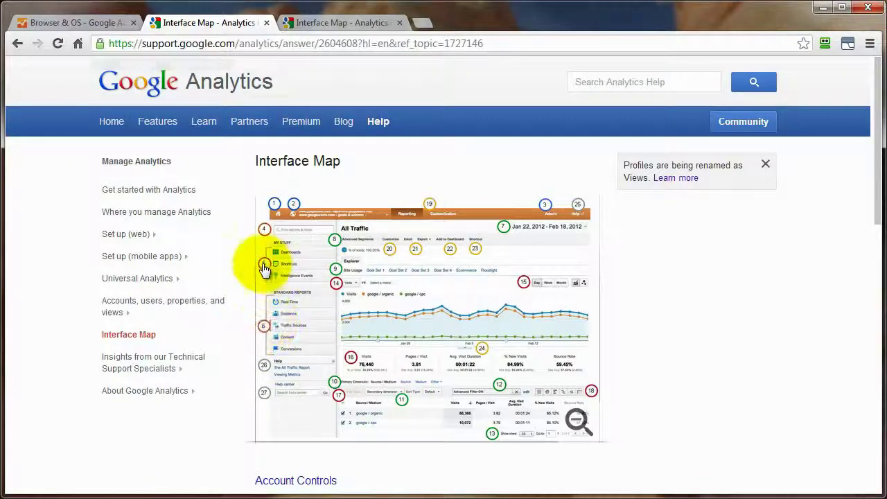
pyautogui.scroll(-3, 317, 306)
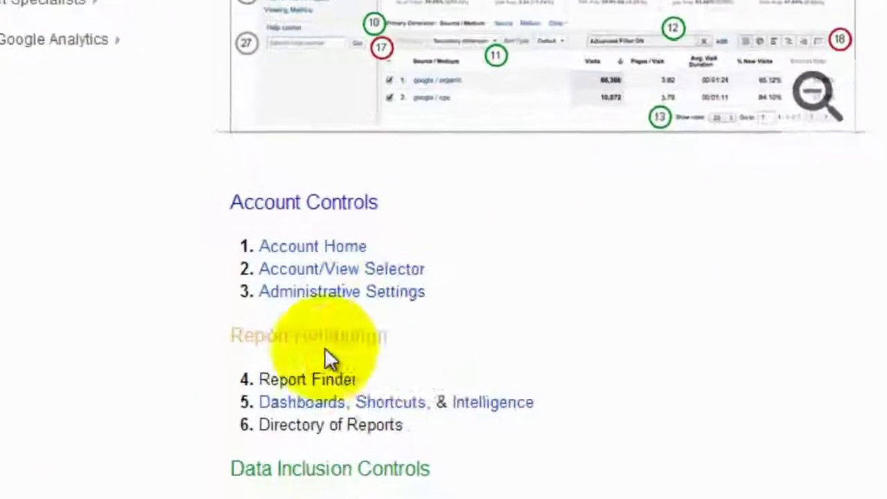
pyautogui.scroll(-5, 352, 453)
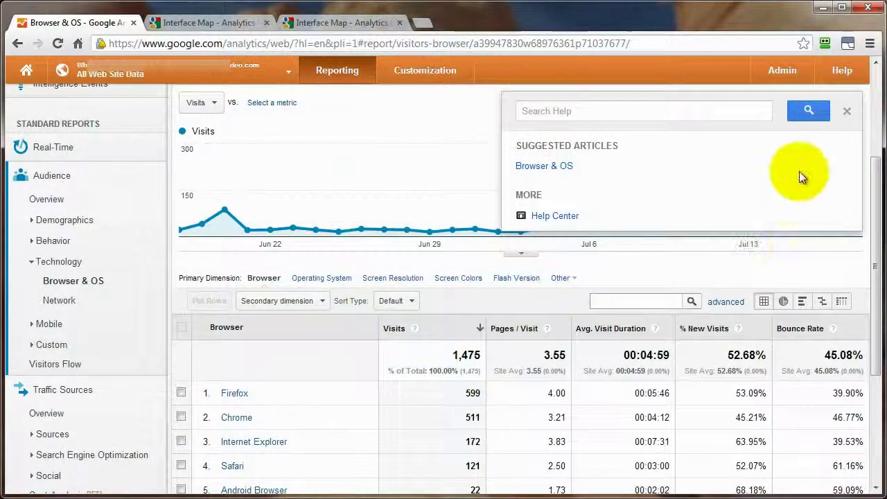
# - Back in the Browser & OS report, close the help search, show the graph as a motion chart and play it up to 7/10/13
pyautogui.click(847, 113)
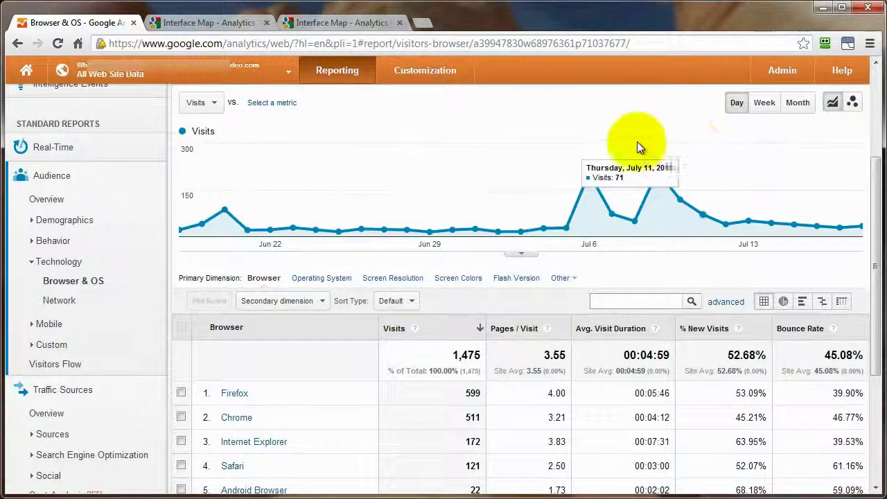
pyautogui.click(851, 105)
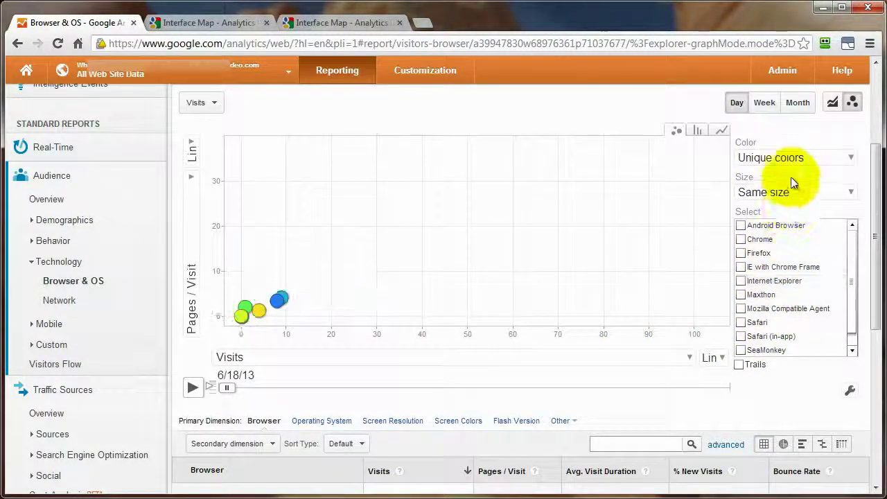
pyautogui.click(193, 389)
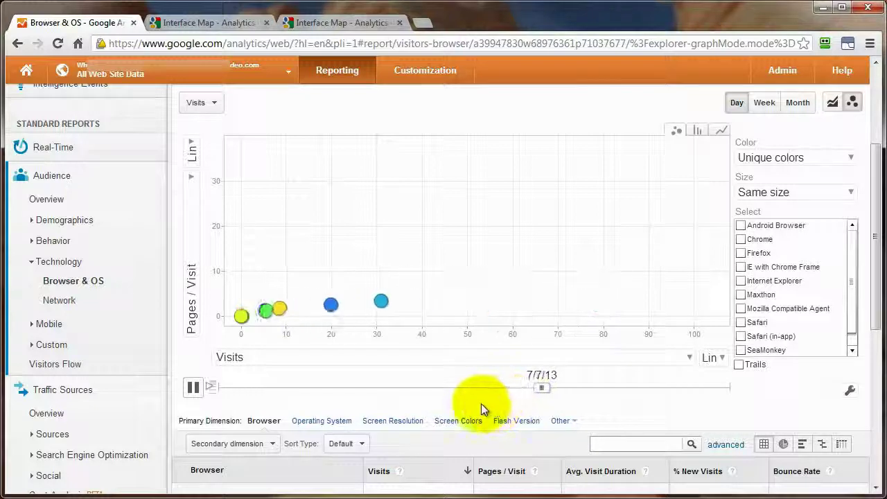
pyautogui.click(192, 387)
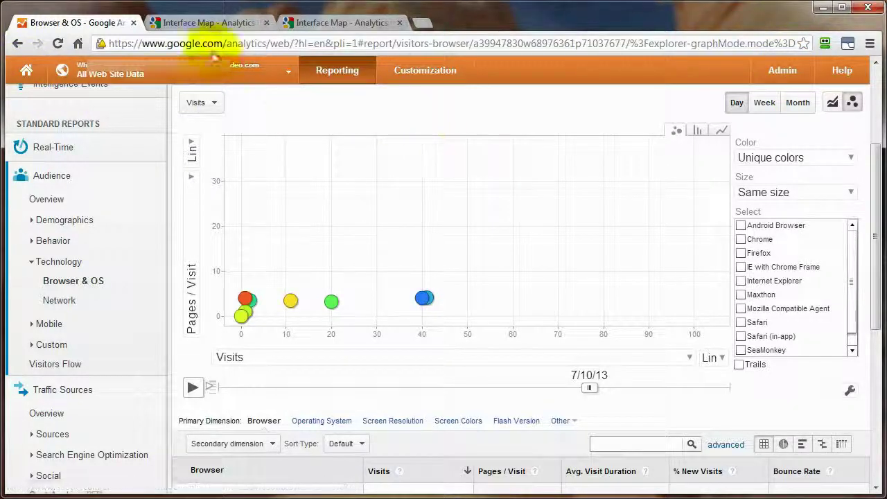
# - Return to the Interface Map help article and view its annotated interface screenshot
pyautogui.click(215, 24)
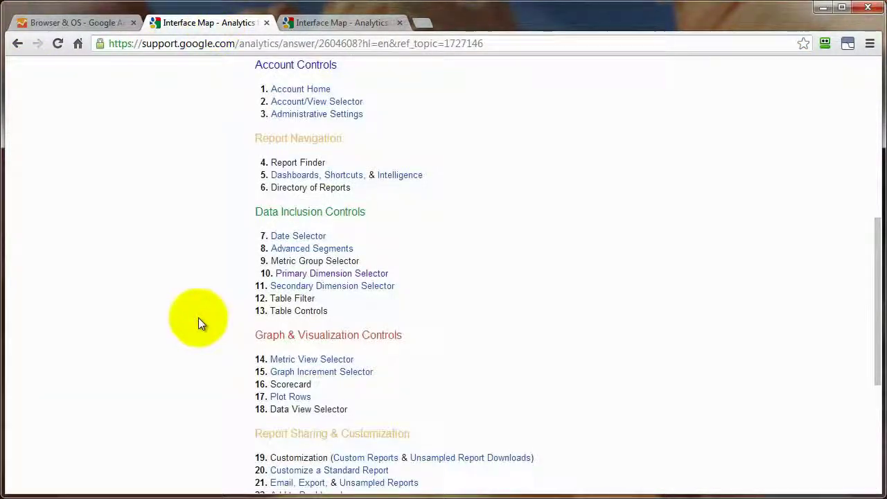
pyautogui.scroll(3, 198, 319)
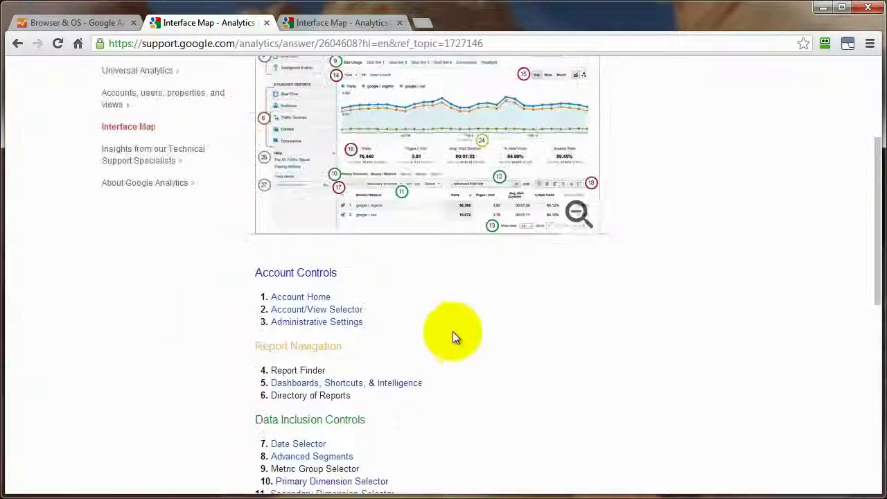
pyautogui.scroll(2, 454, 364)
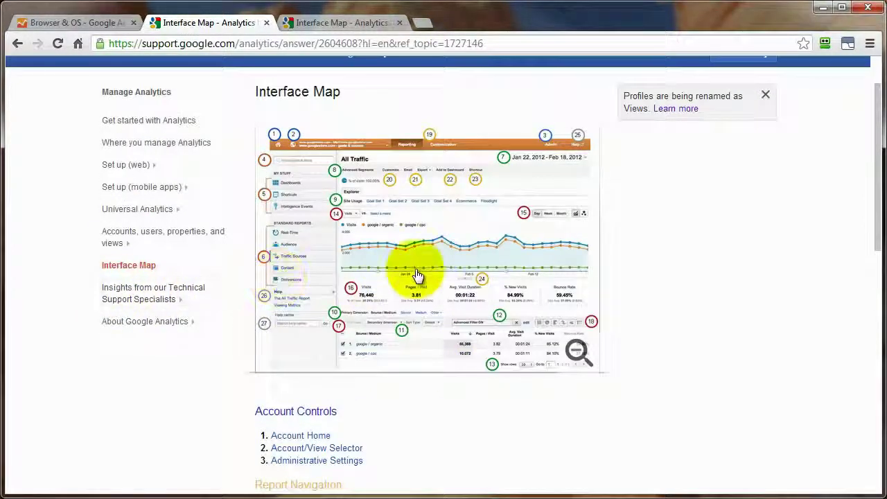